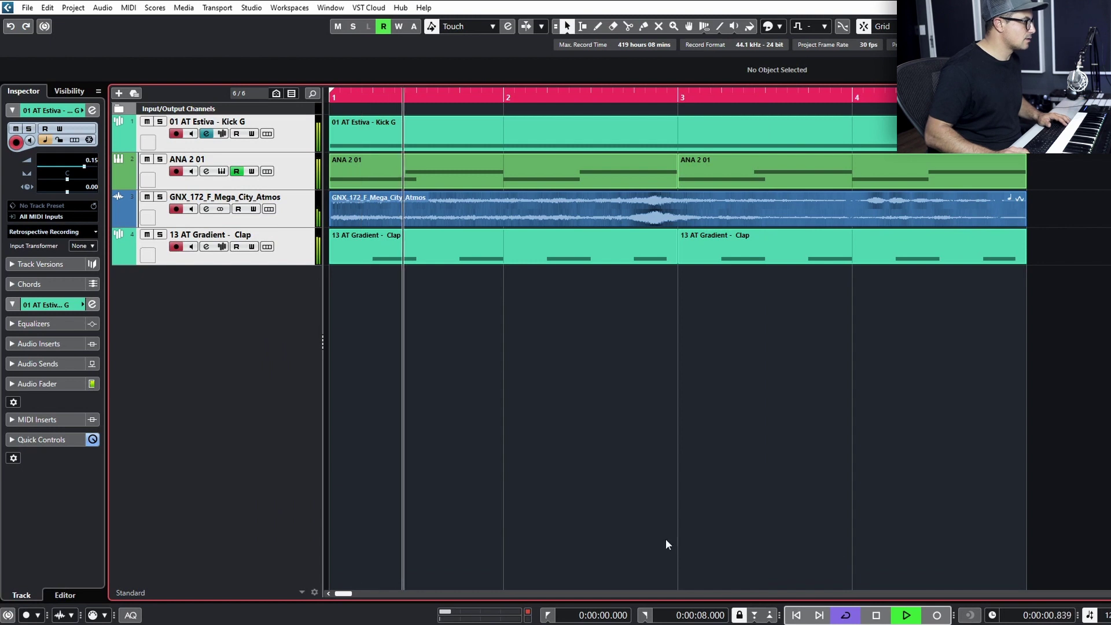
Play the loop from the start and watch the channel levels in the MixConsole.
key(space)
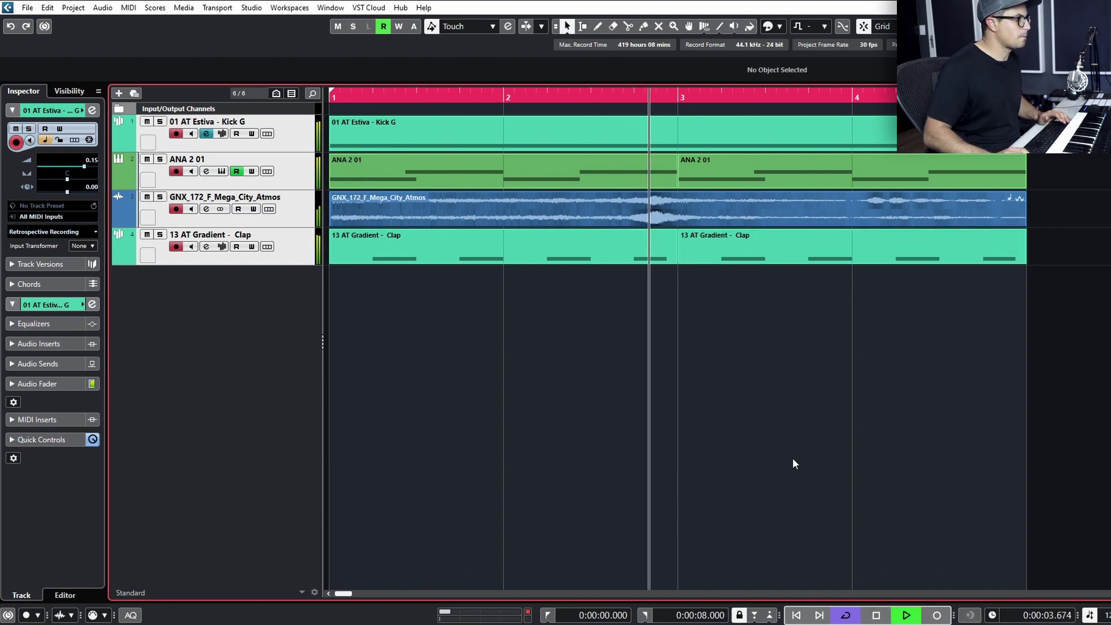
key(space)
key(Home)
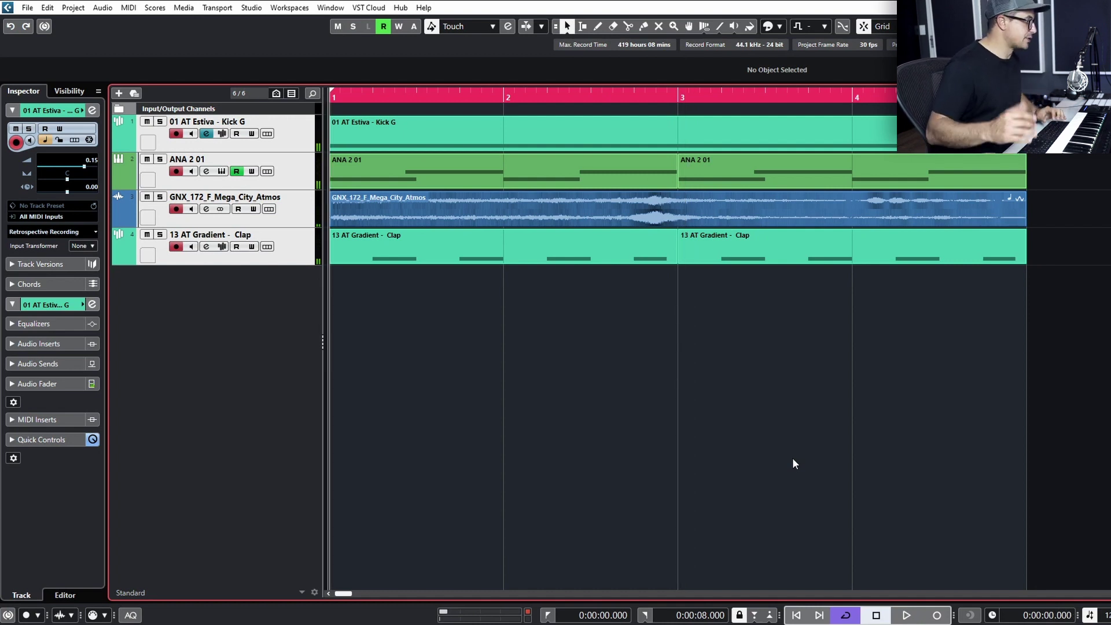
key(F3)
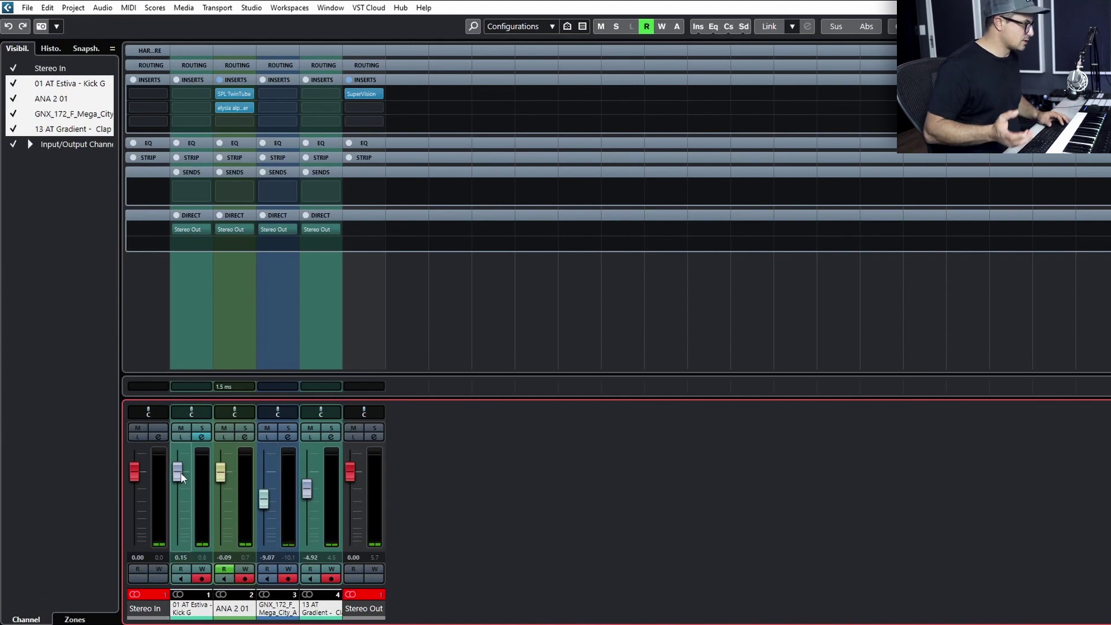
key(space)
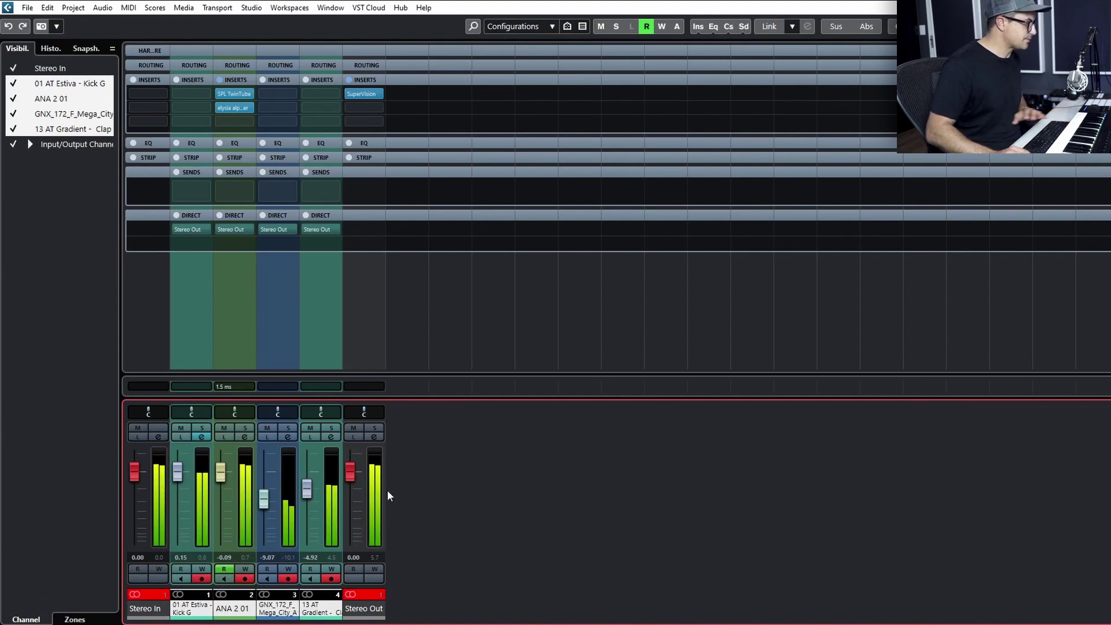
key(space)
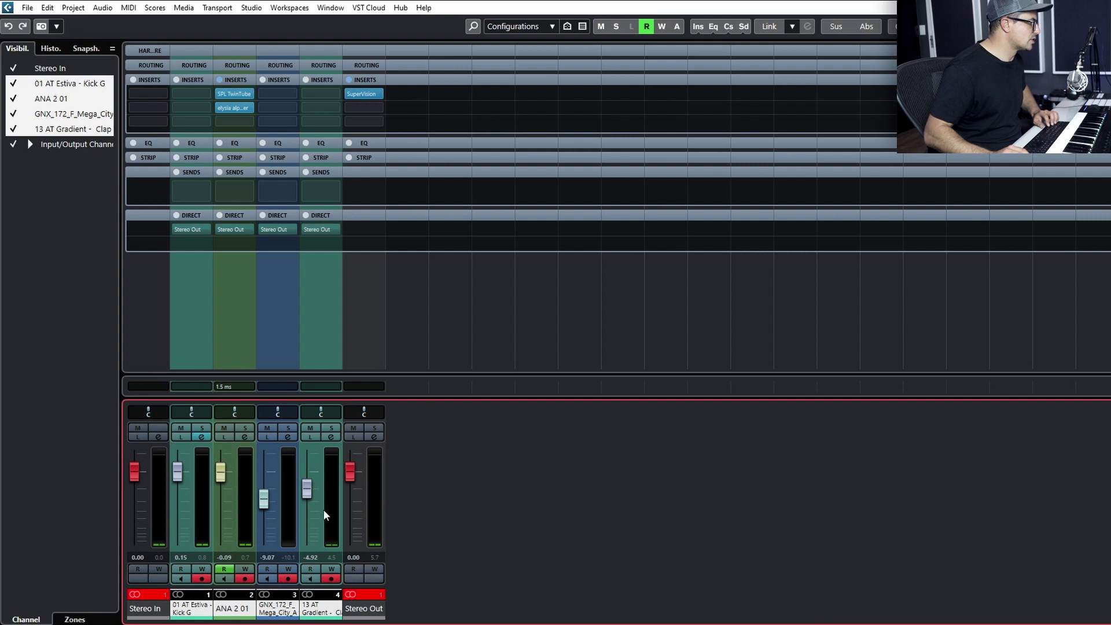
Expand the Routing rack and show the expanded Pre rack in the MixConsole.
click(211, 65)
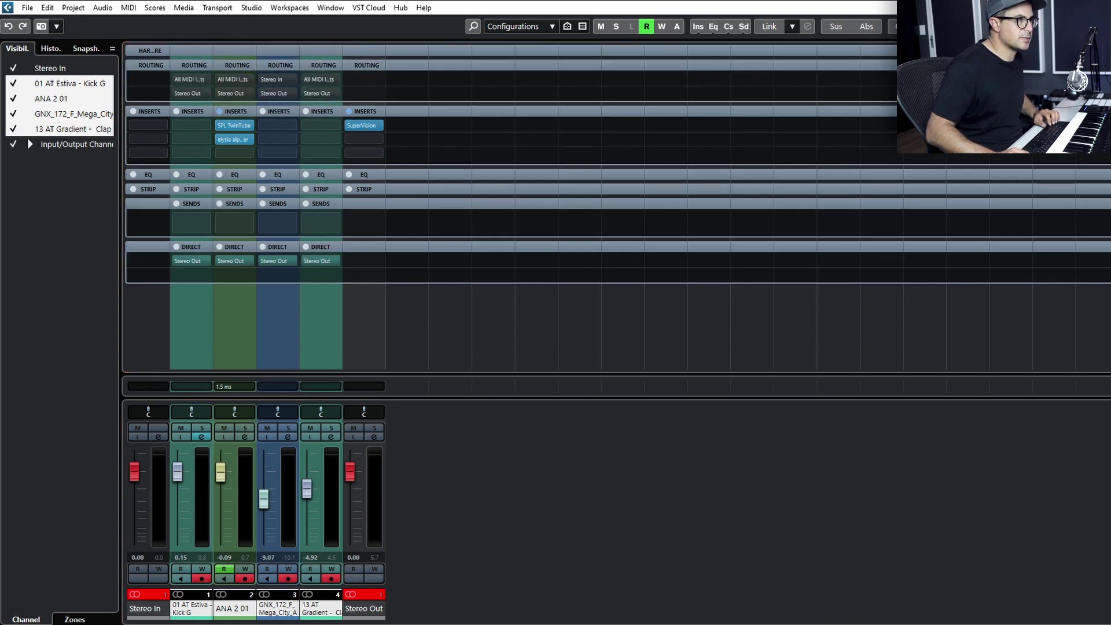
click(284, 185)
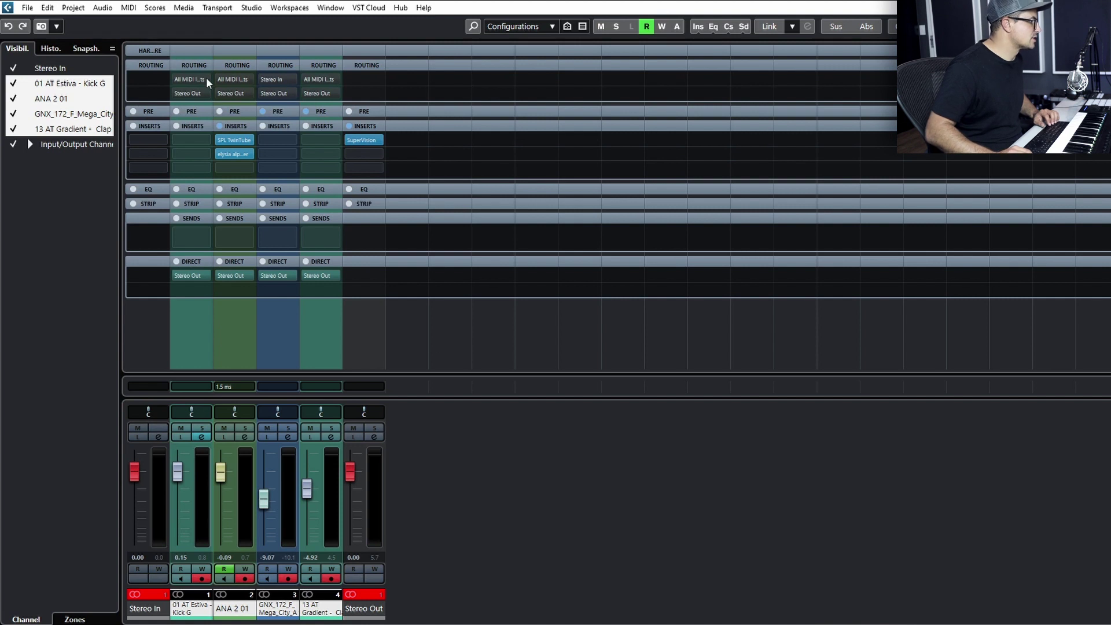
click(381, 169)
click(193, 116)
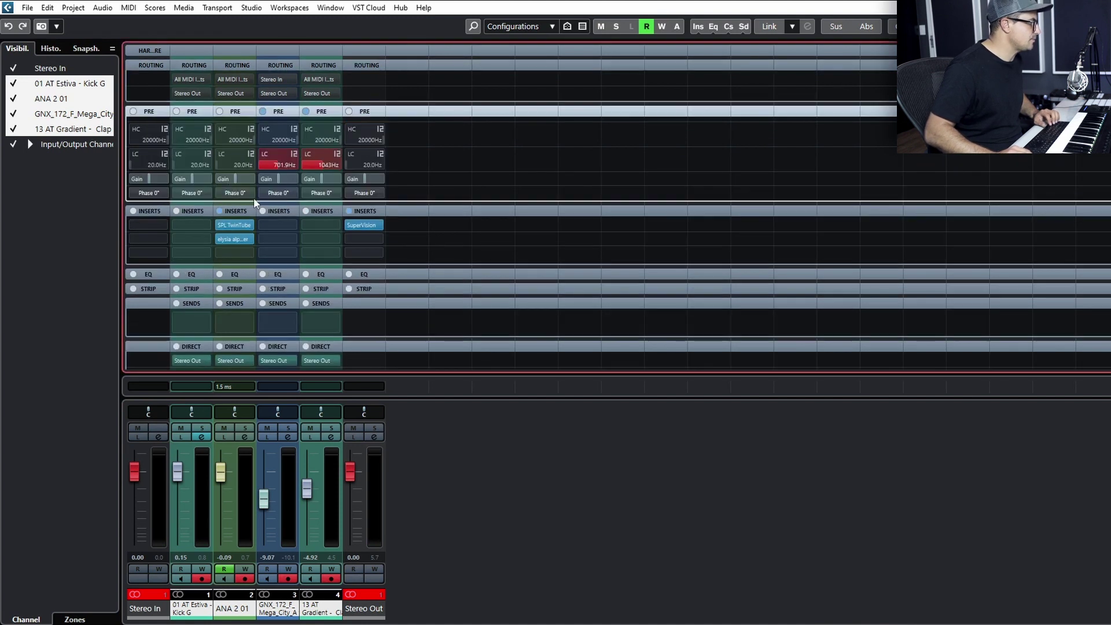
Lower the pre-gain of the four tracks together, with the kick's gain at about -9.3 dB.
drag(191, 182, 179, 182)
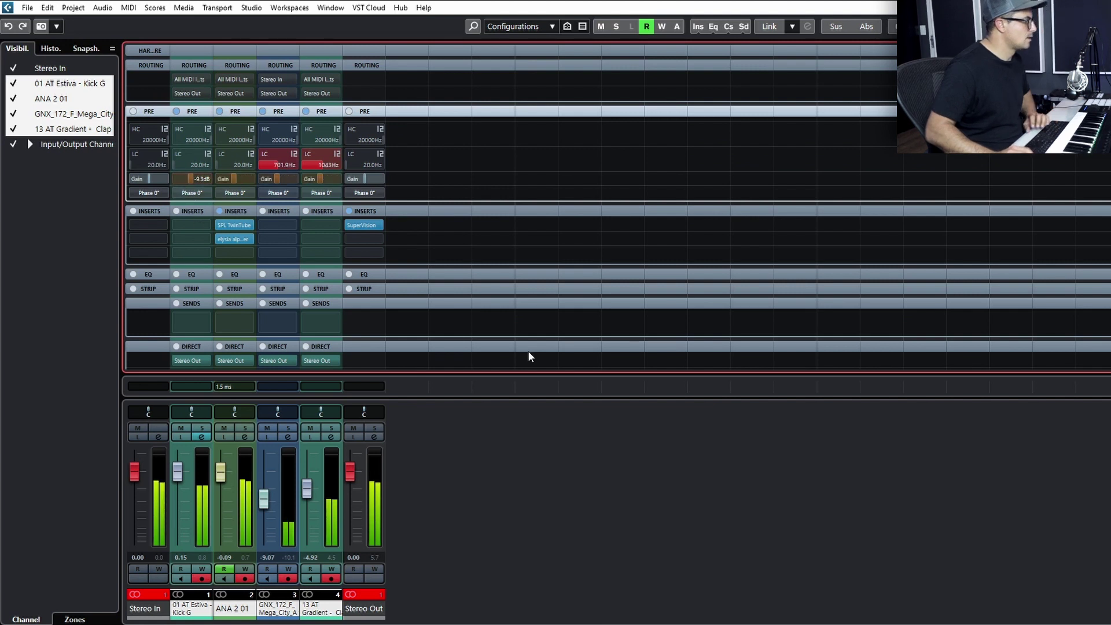
click(531, 547)
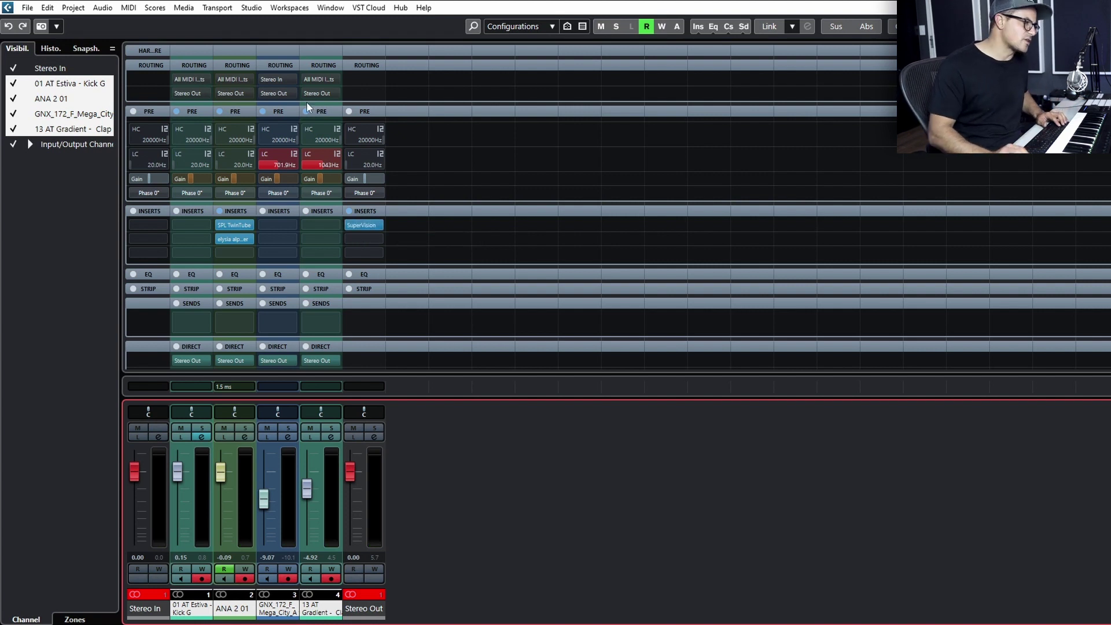
Open SuperVision on the Stereo Out, remove its level module and change the Phasescope module to VU.
click(364, 224)
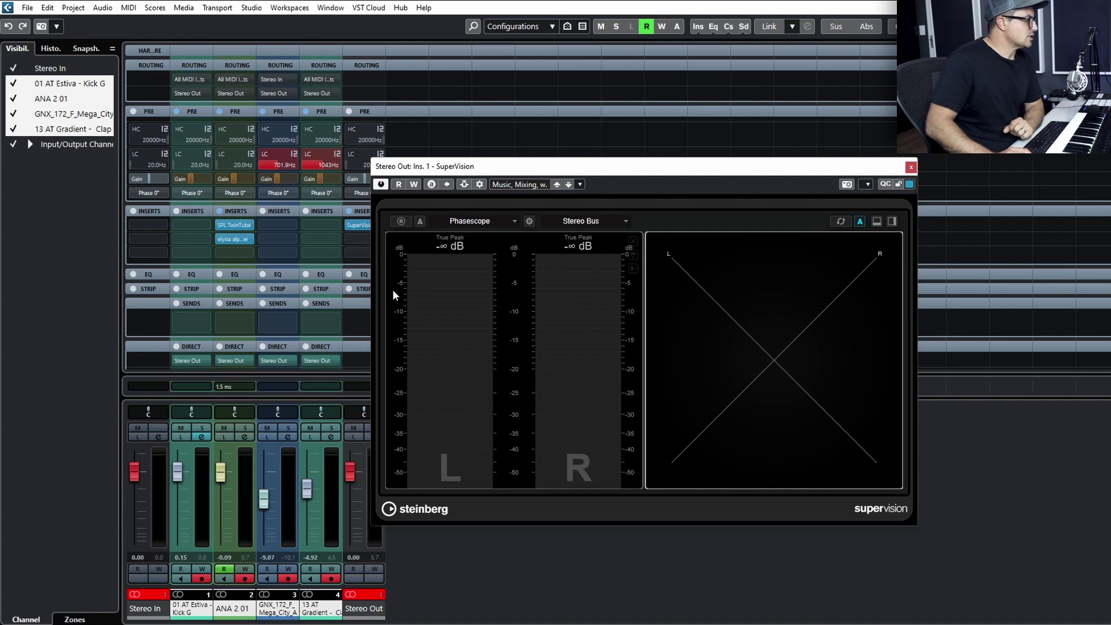
click(503, 294)
click(631, 241)
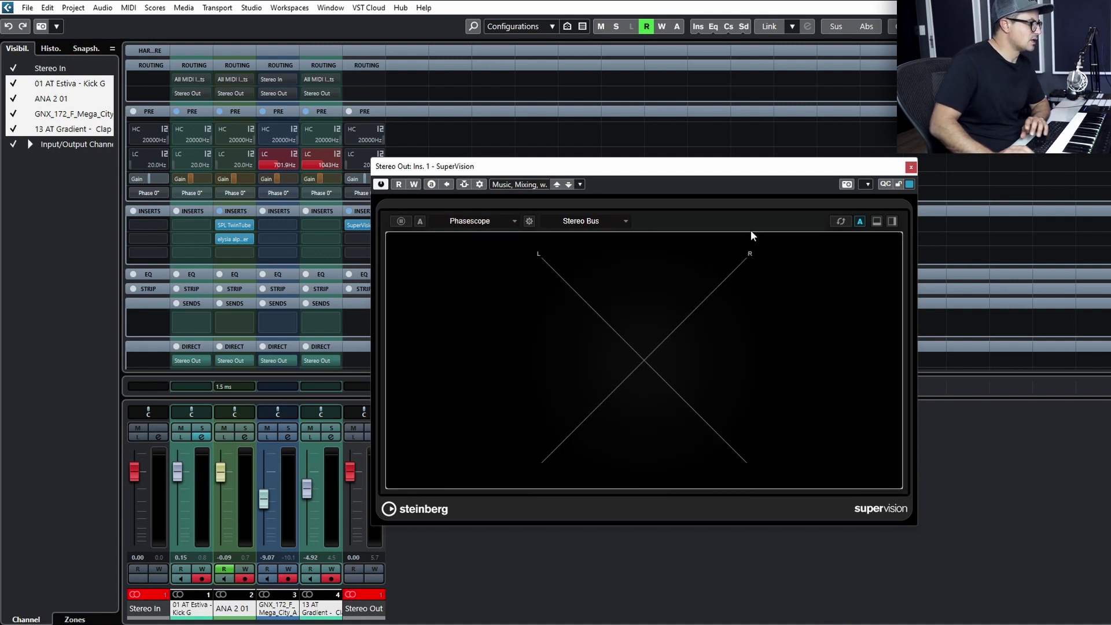
click(501, 222)
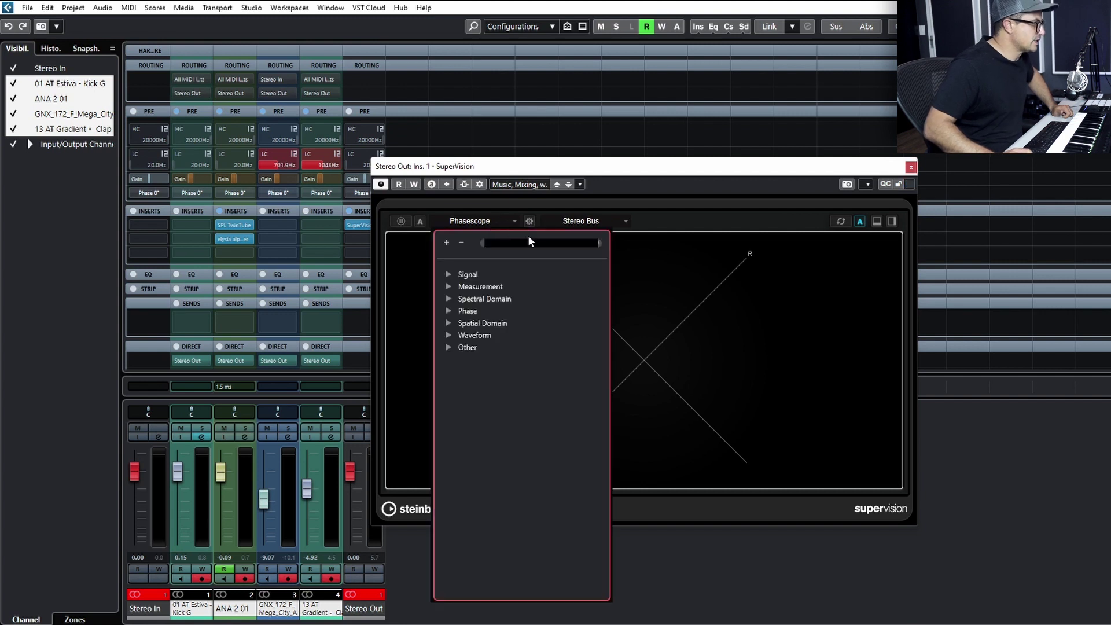
click(450, 274)
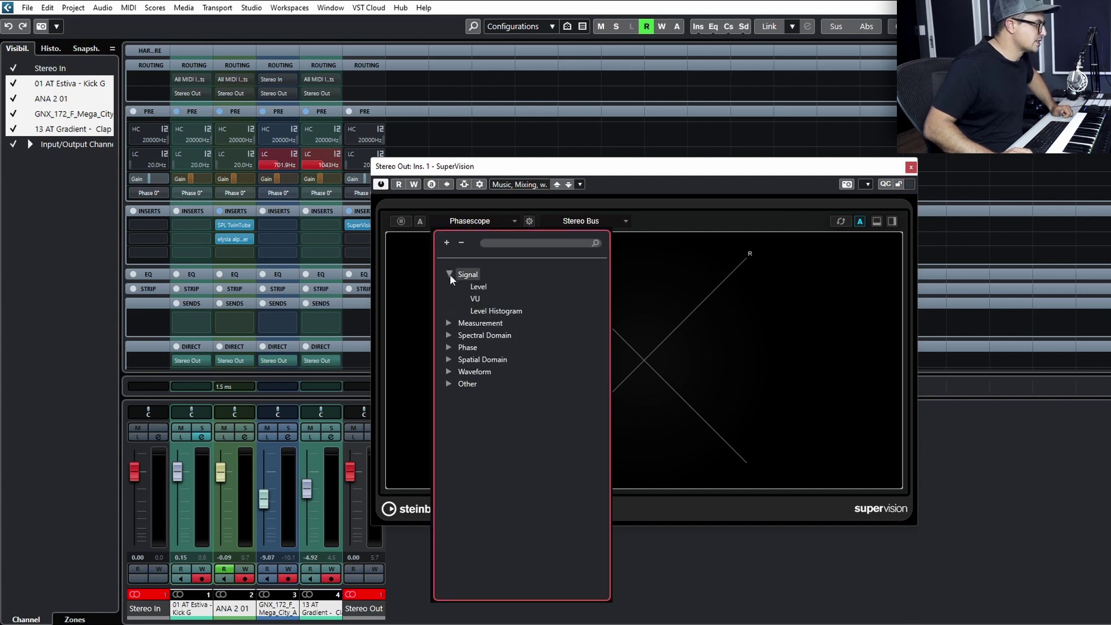
click(480, 297)
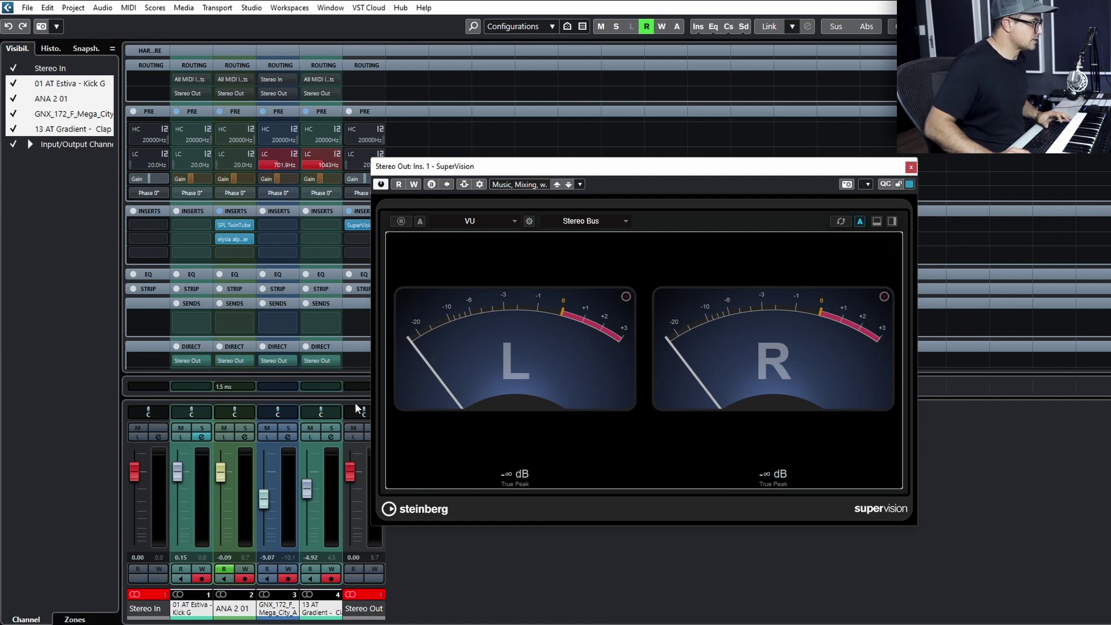
Set the VU module's scale to VU dBFS and its peak hold to 2.8 sec, checking the meter during playback.
key(space)
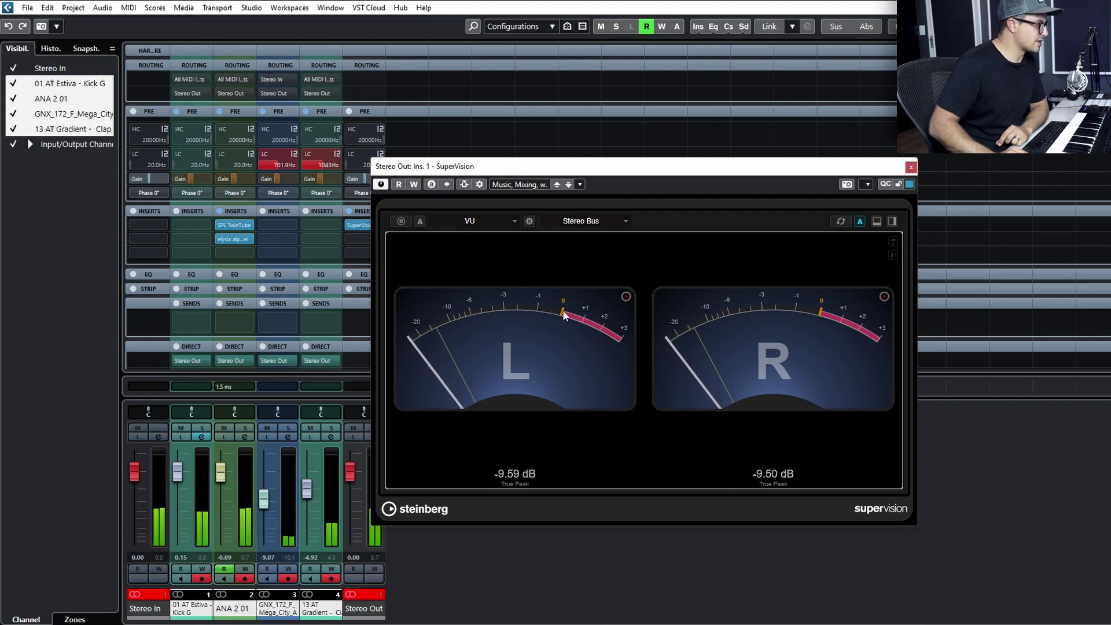
click(528, 222)
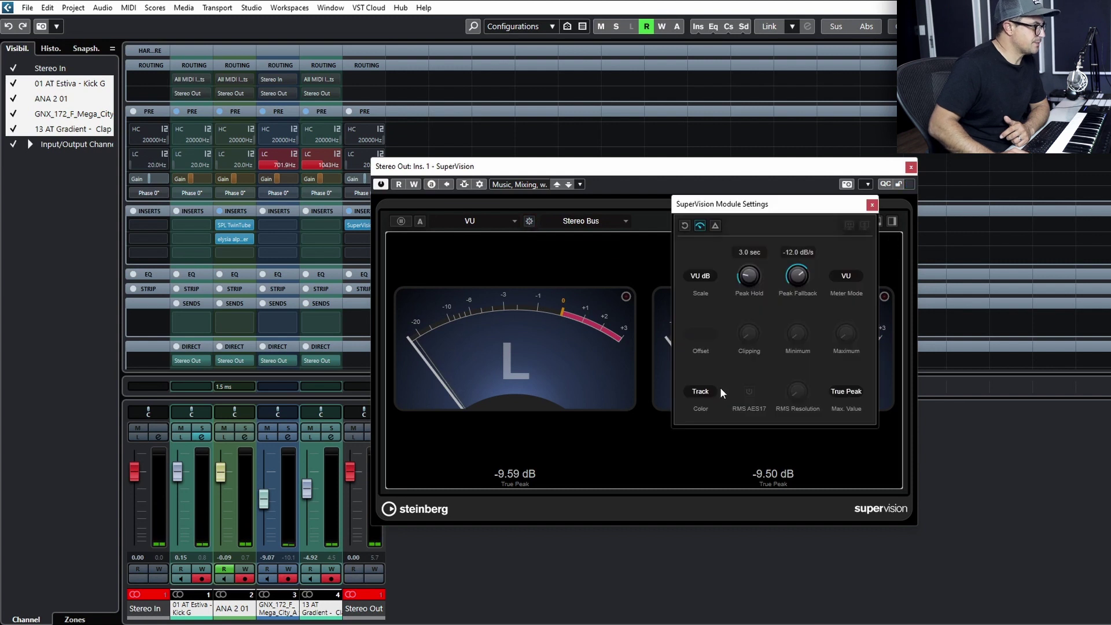
click(707, 278)
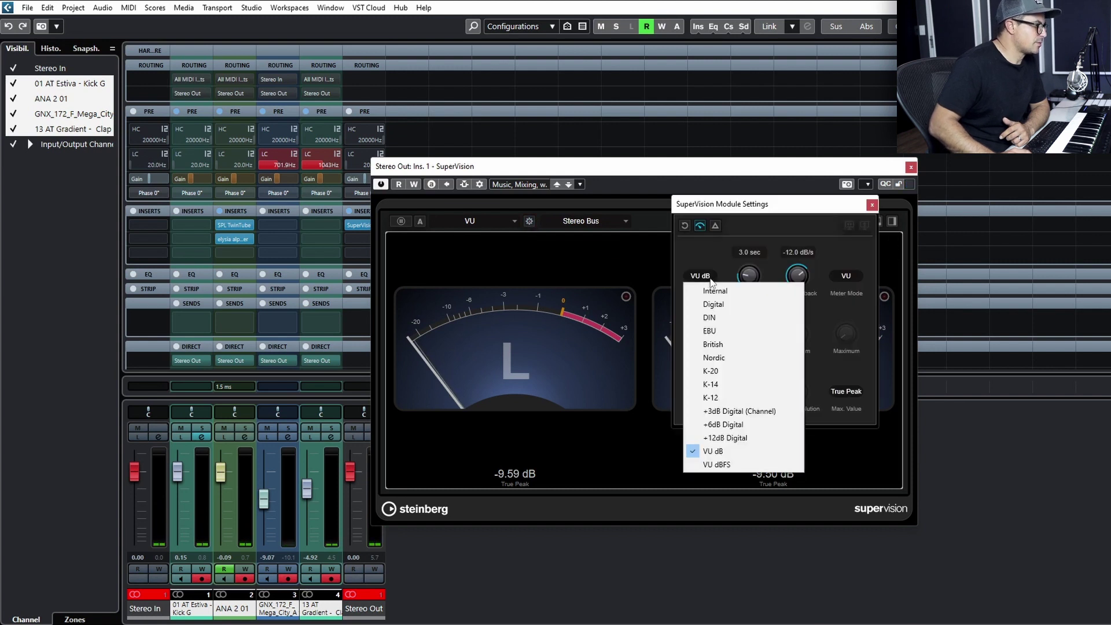
click(732, 466)
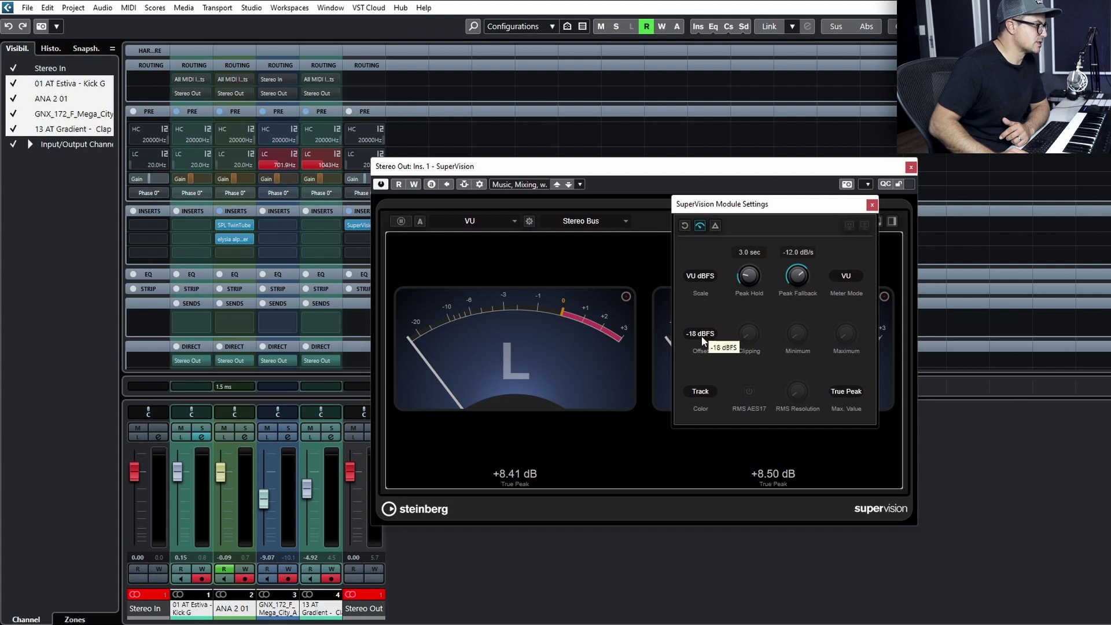
key(space)
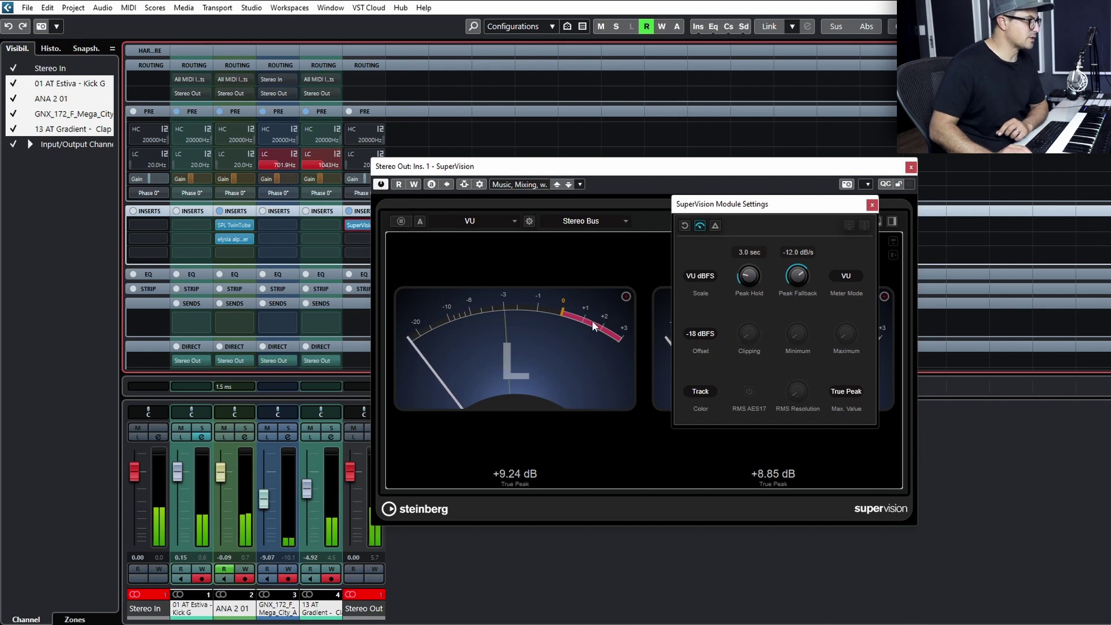
drag(751, 281, 751, 290)
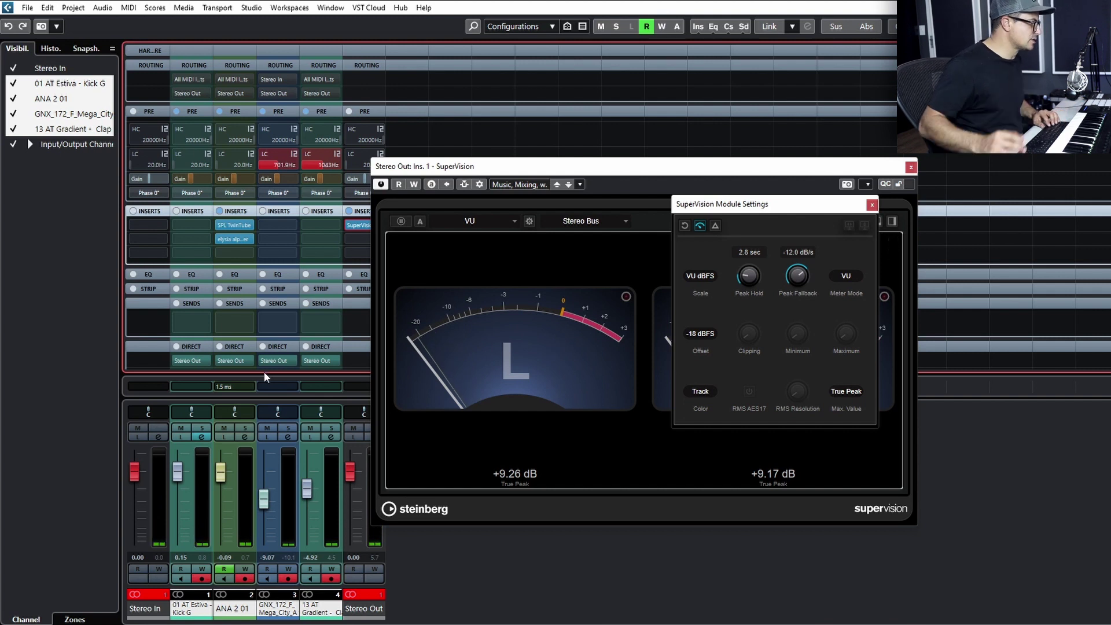
Mute every track except the kick and lower the four linked faders during playback until the kick's fader is at -2.30 dB.
click(267, 428)
click(310, 428)
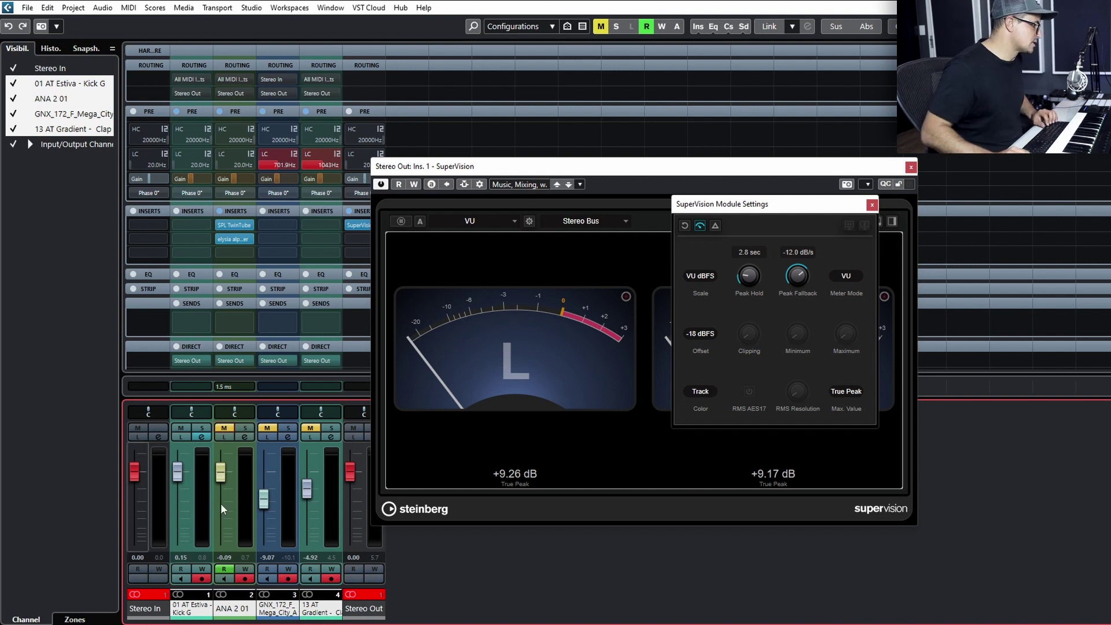
key(space)
drag(305, 492, 306, 503)
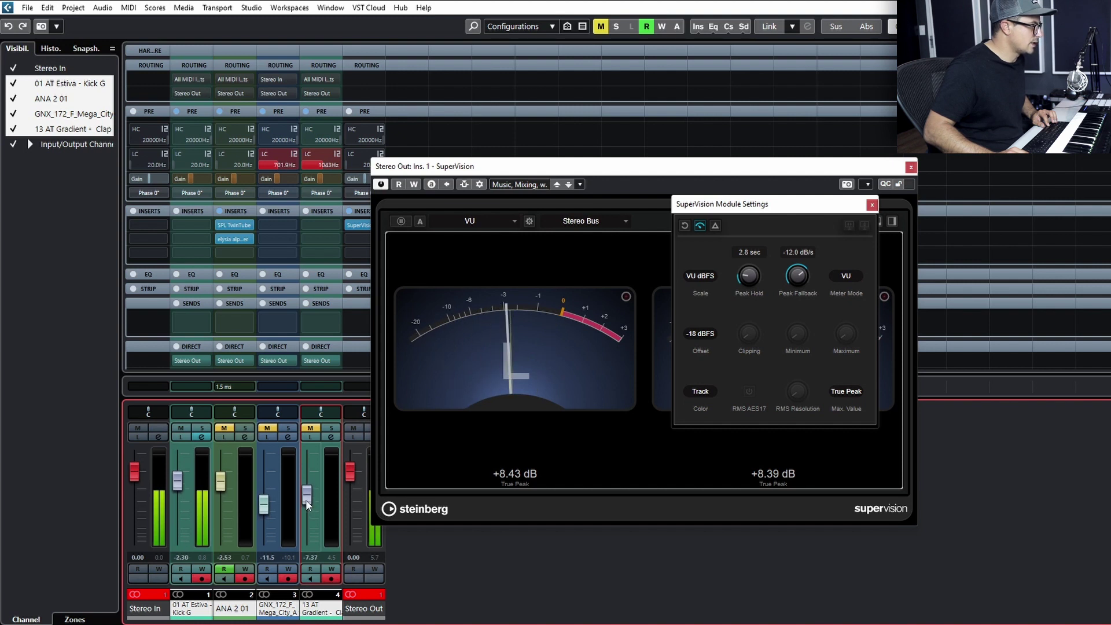
drag(305, 498, 306, 500)
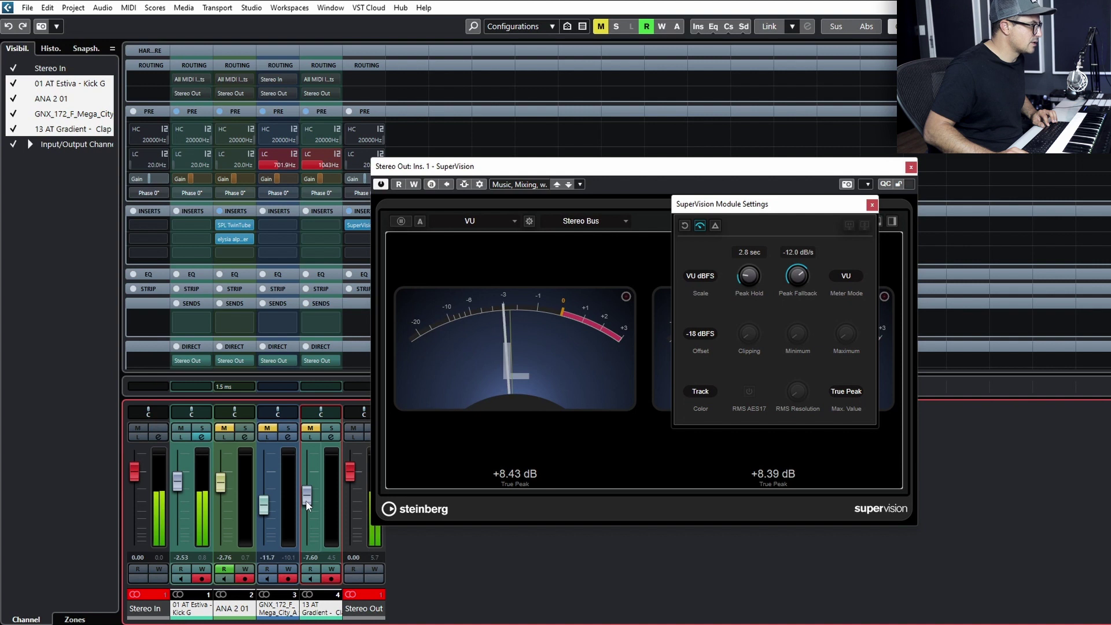
drag(306, 500, 305, 499)
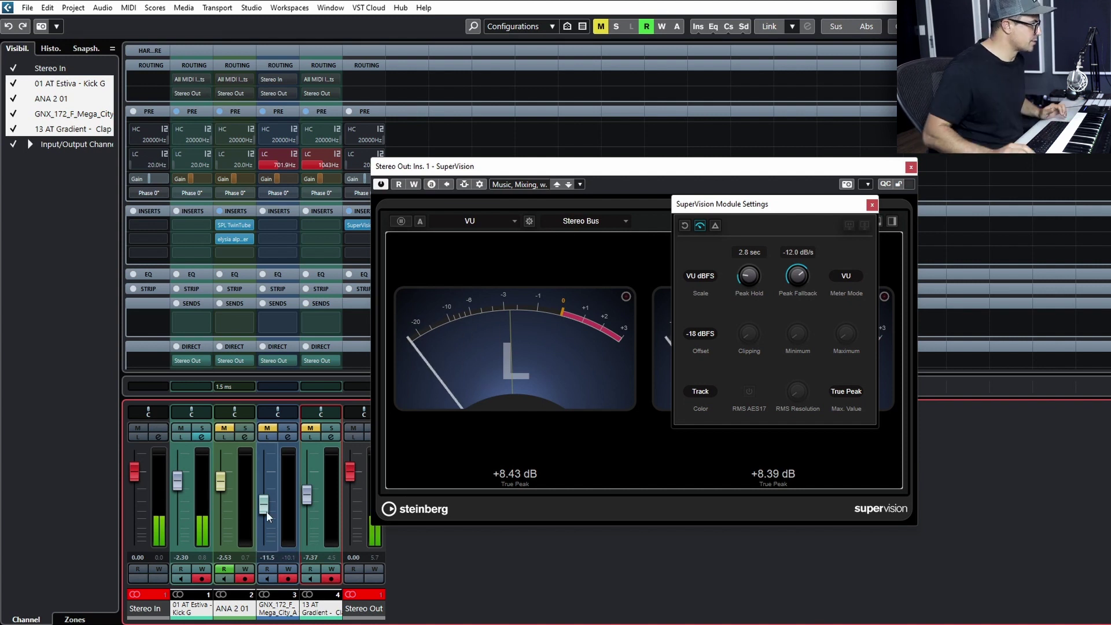
Pull the ANA 2 01 fader fully down, unmute the track and raise it during playback to about -5.01 dB.
drag(230, 482, 229, 541)
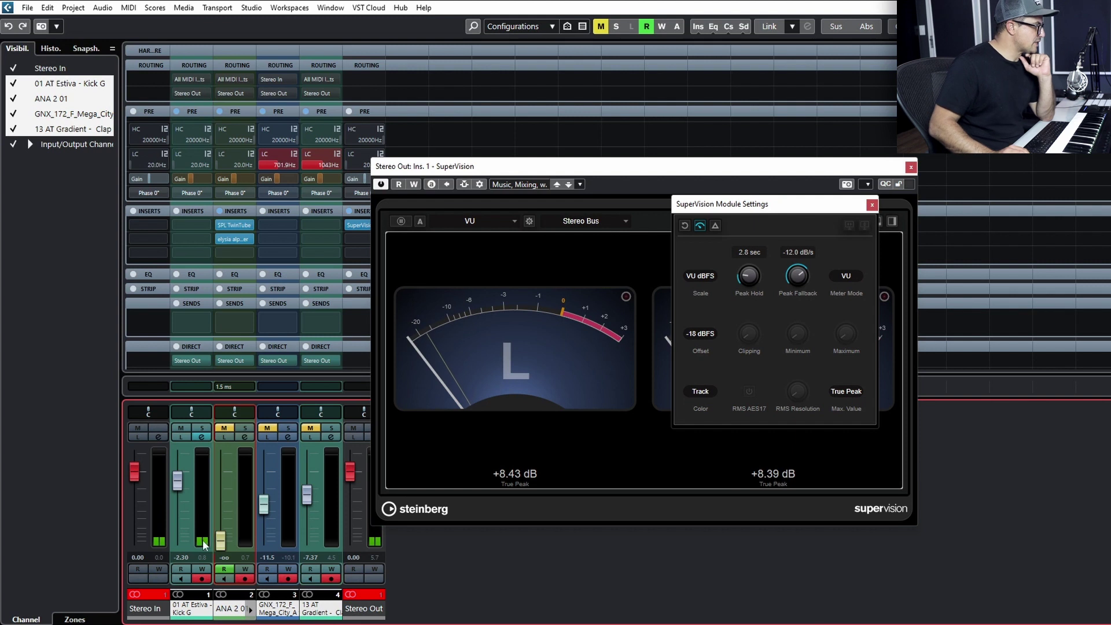
click(224, 428)
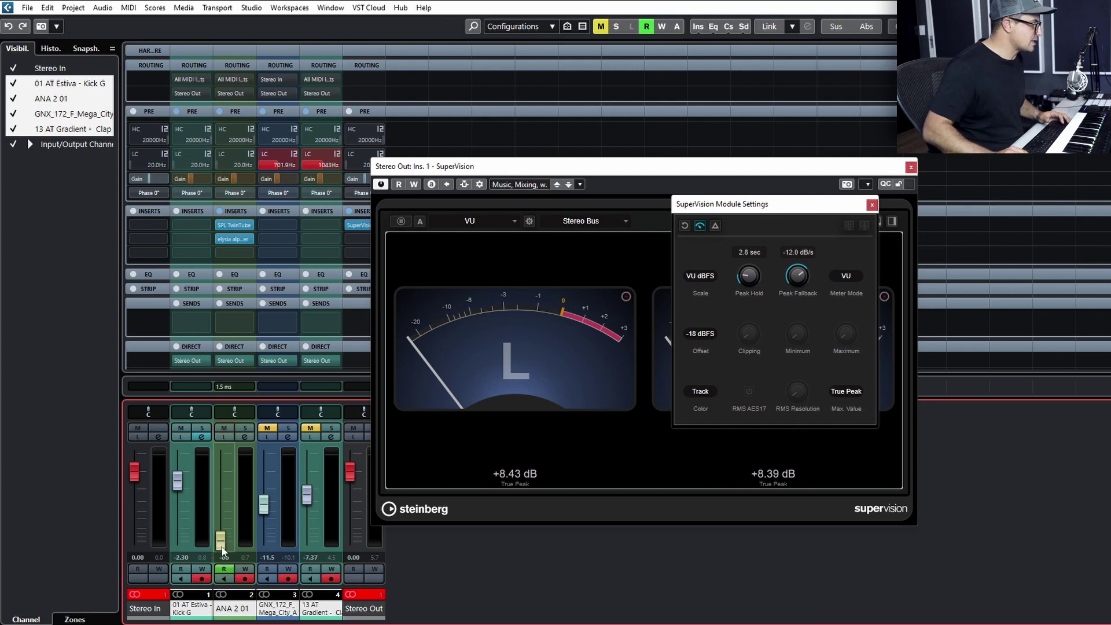
key(space)
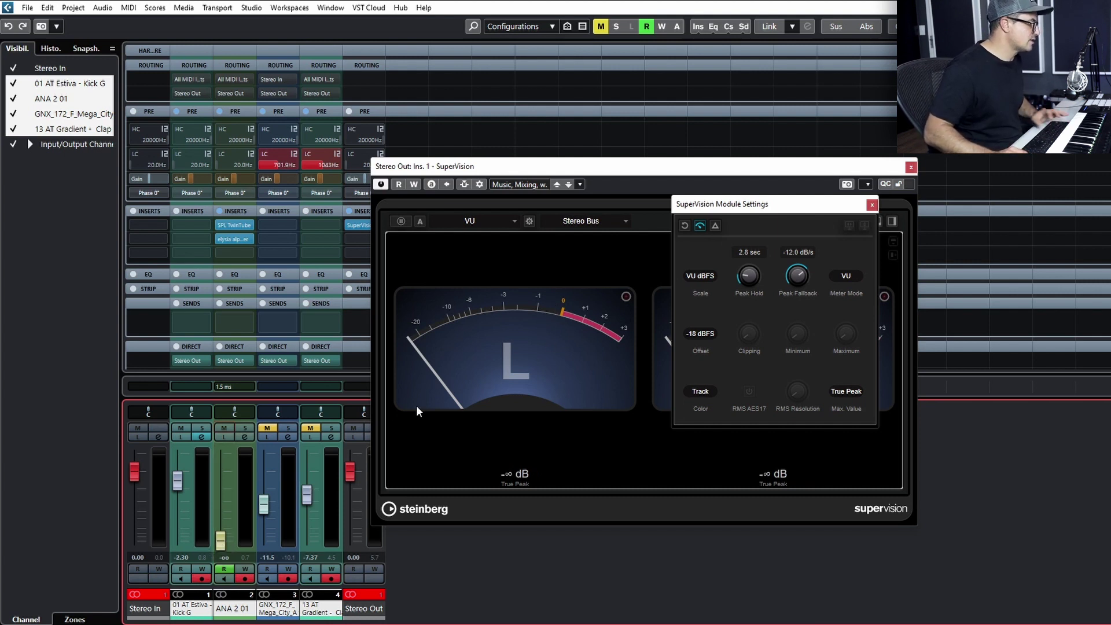
click(872, 205)
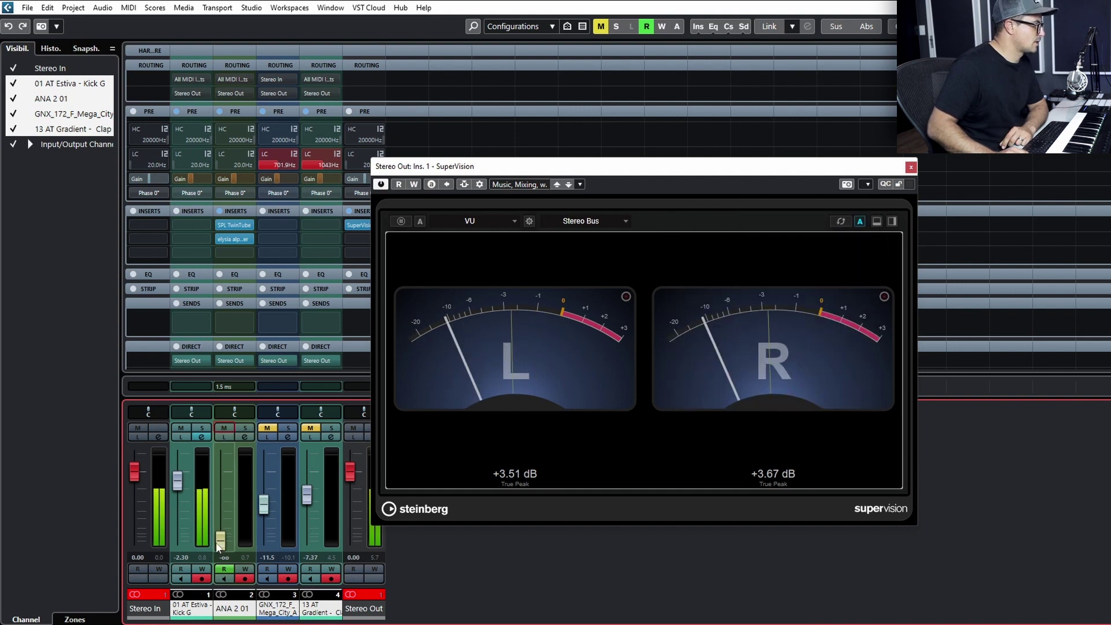
drag(220, 541, 225, 492)
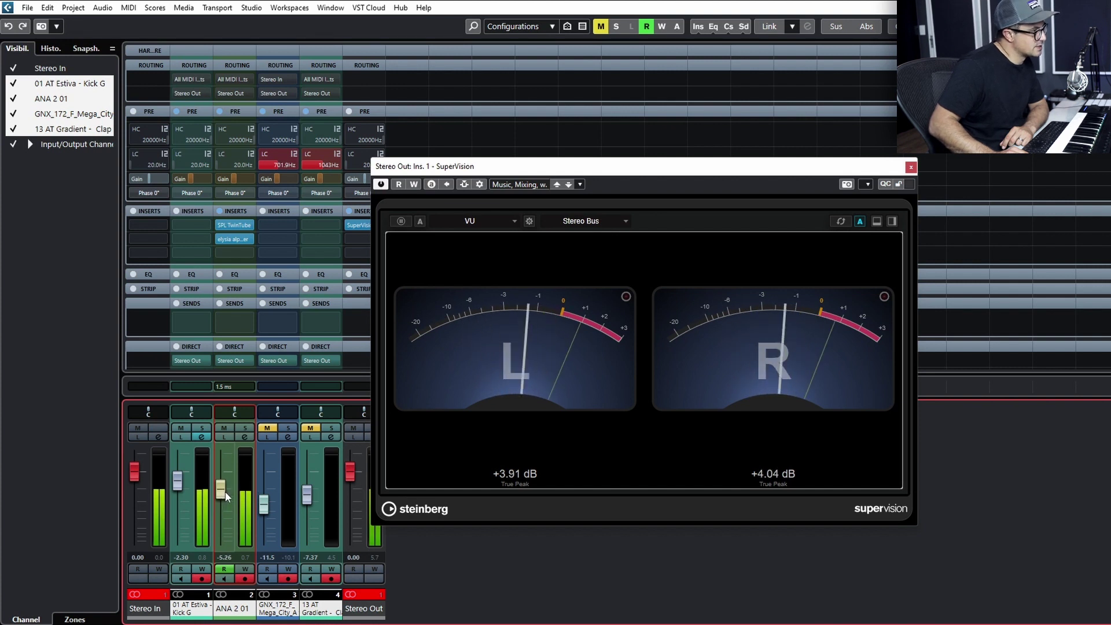
drag(225, 491, 225, 491)
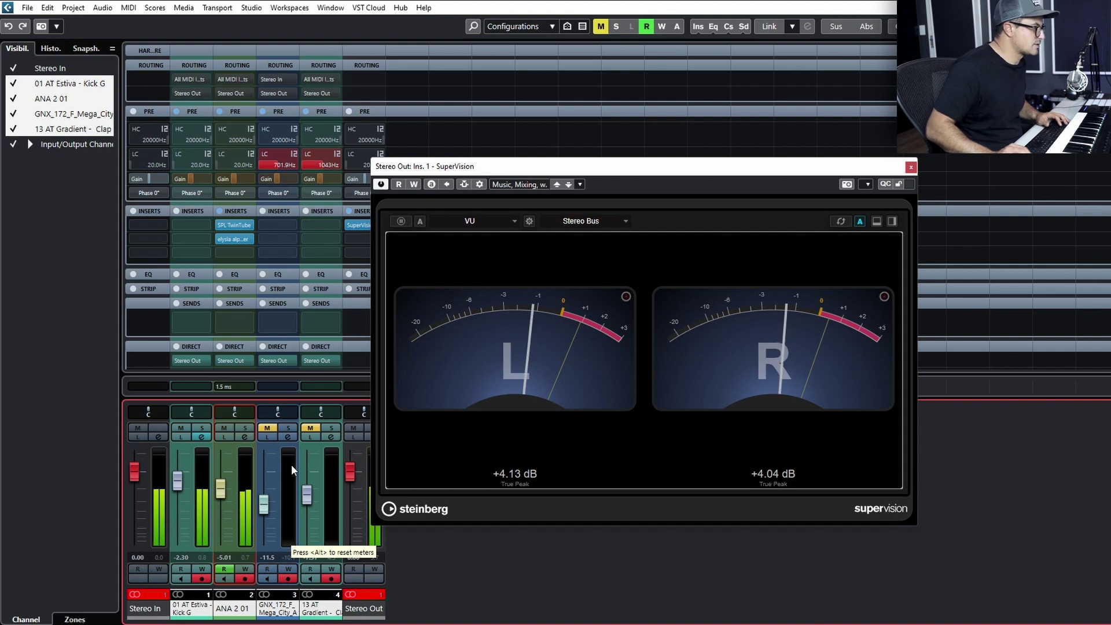
Set the VU module's peak hold to 8.1 sec and peak fallback to -4.8 dB/s, and close SuperVision.
click(529, 221)
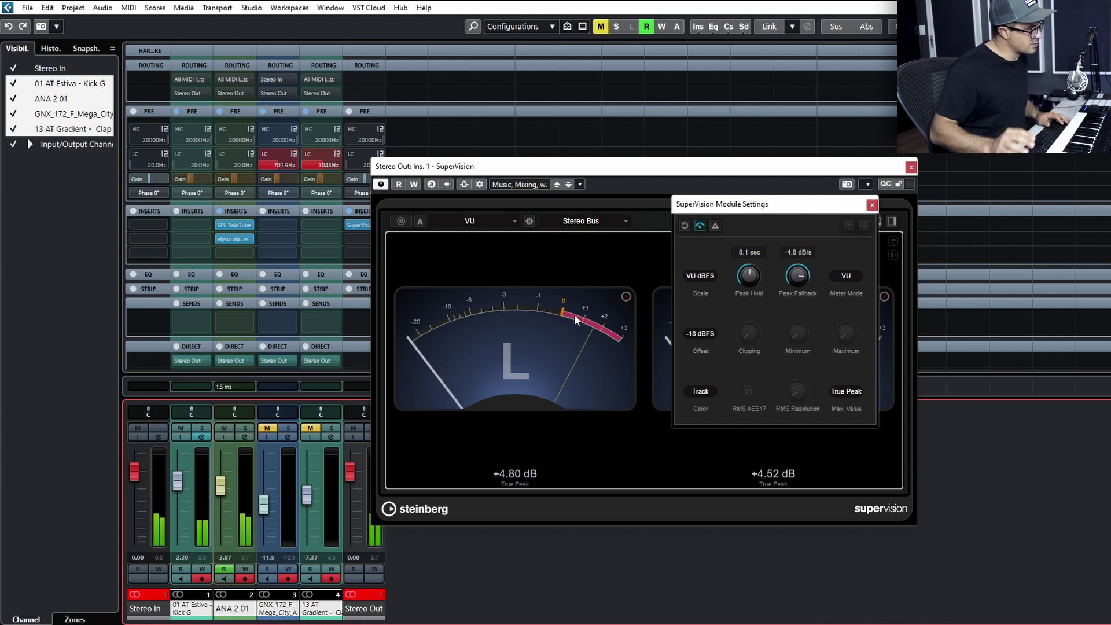
click(871, 204)
click(910, 167)
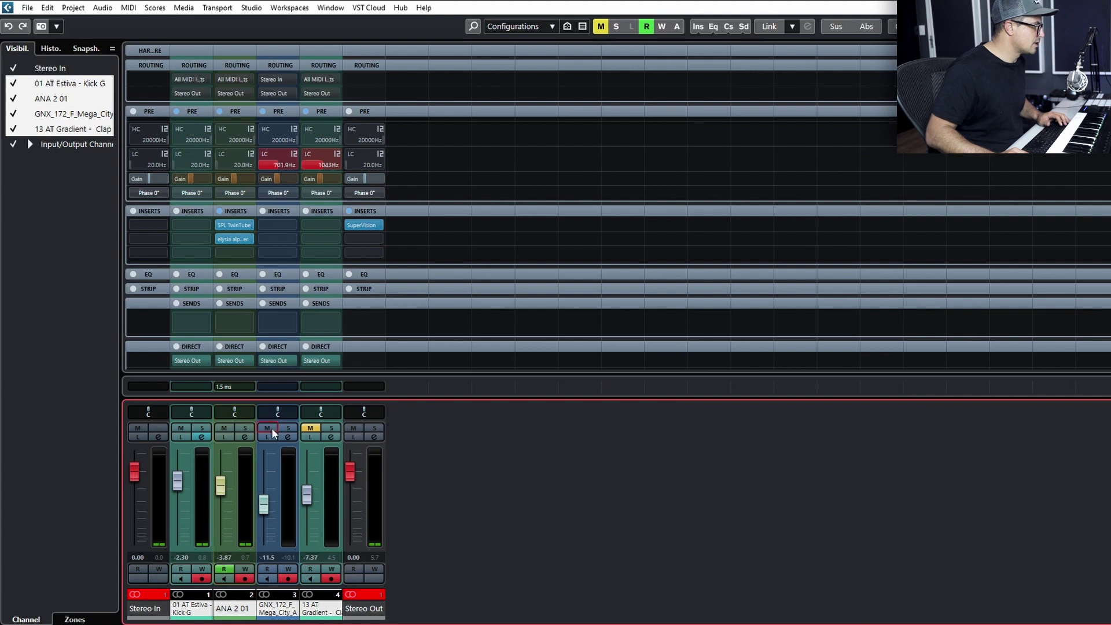
Unmute the GNX atmosphere and clap tracks, and enable Solo Defeat on the GNX track.
click(310, 428)
alt+click(287, 428)
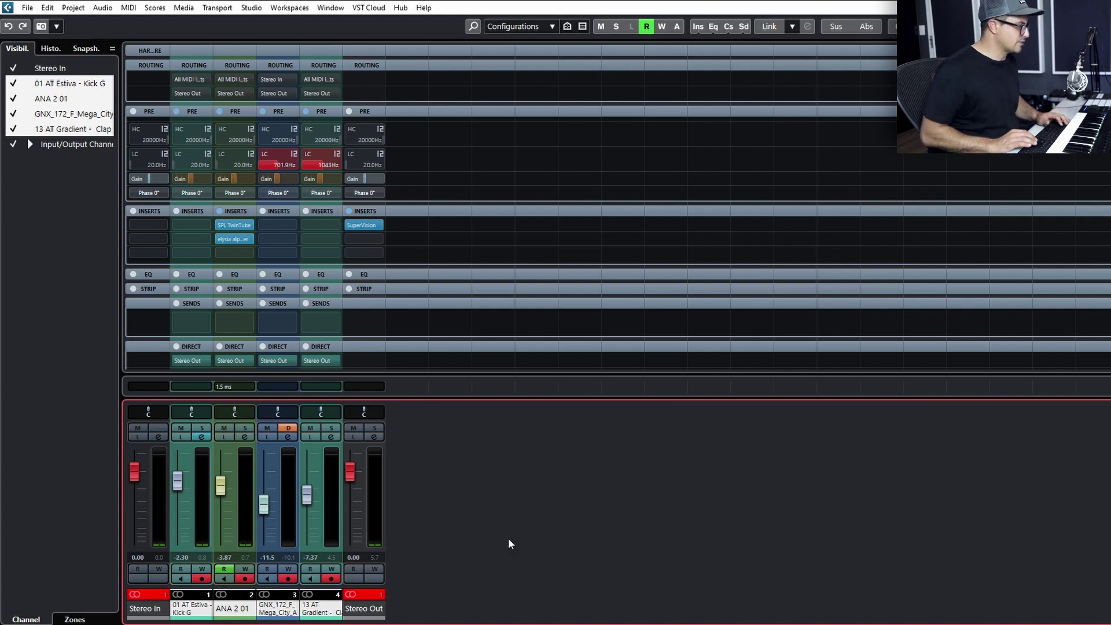
Add a second SuperVision to the Stereo Out's second insert slot and check the full mix's levels during playback.
key(space)
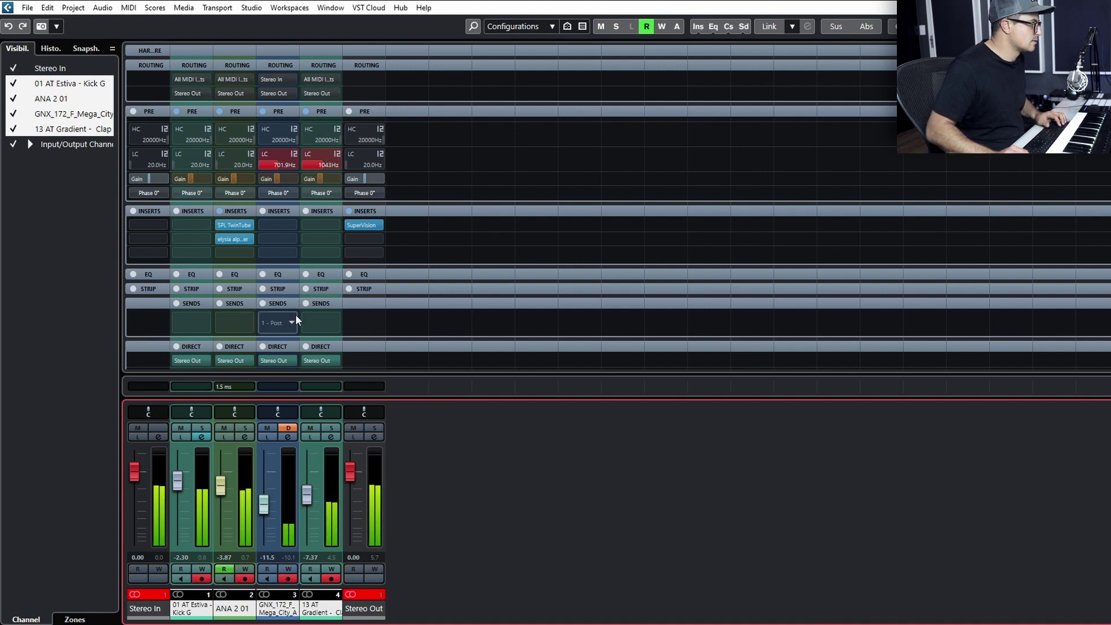
click(374, 237)
click(411, 290)
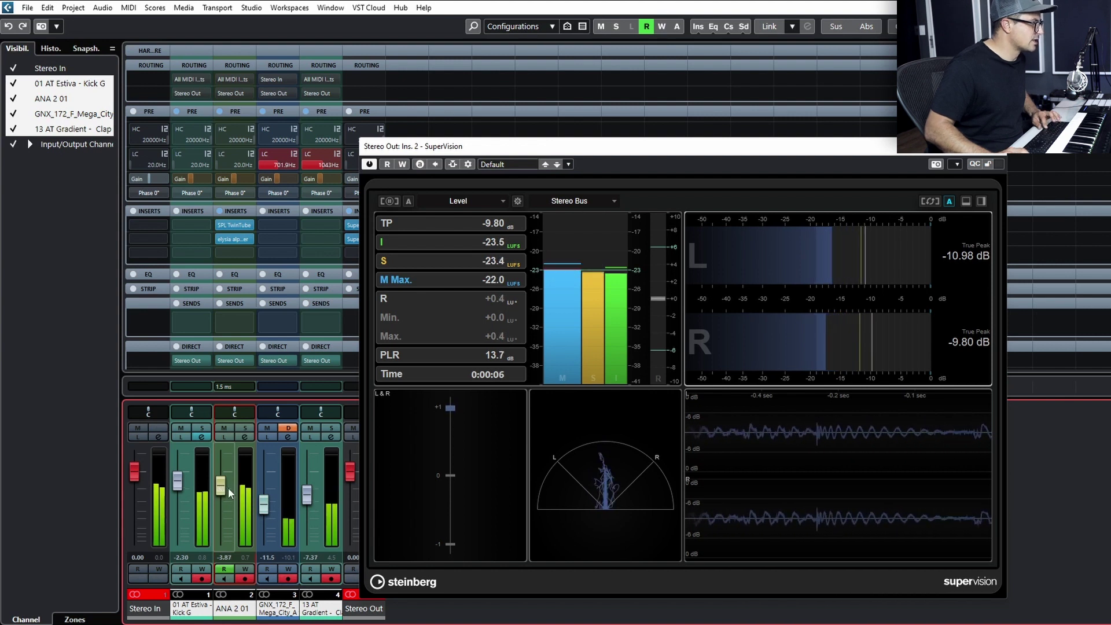
key(space)
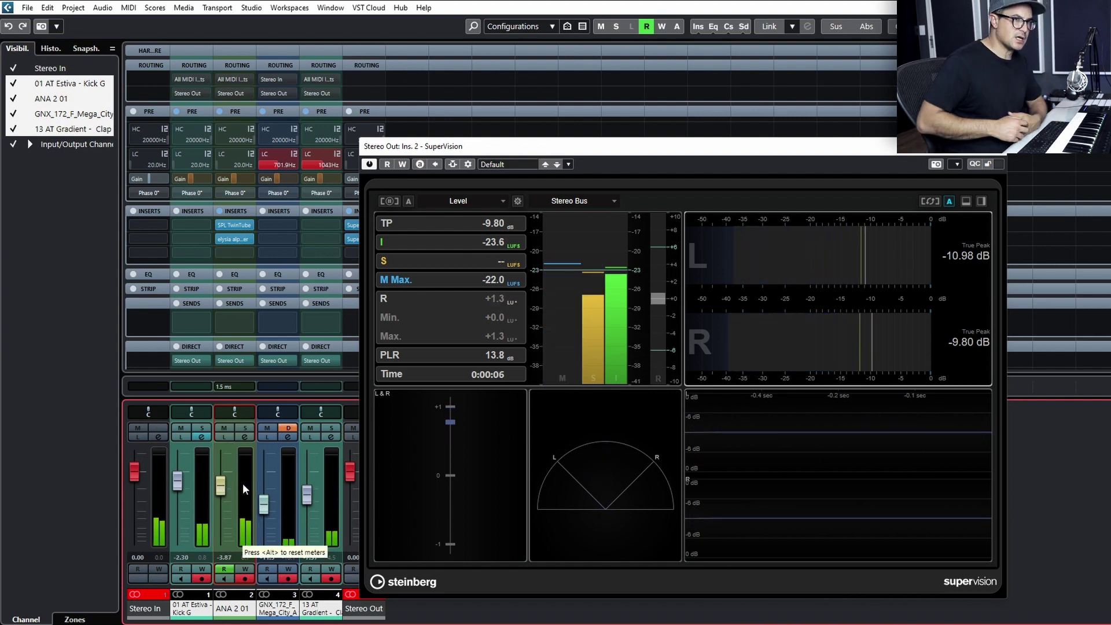